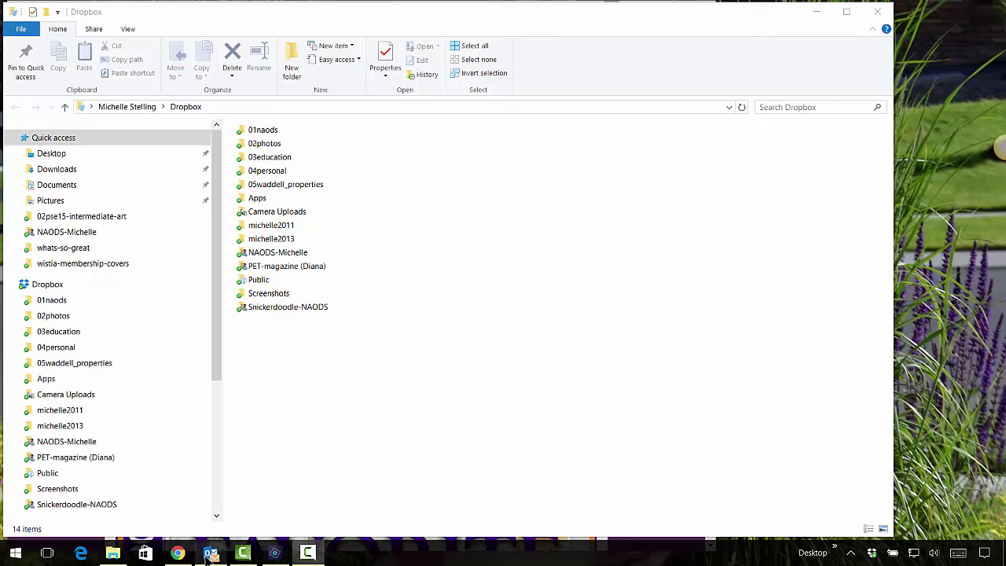
# - Bring the webinars browser page to the front and scroll through it
pyautogui.moveTo(177, 554)
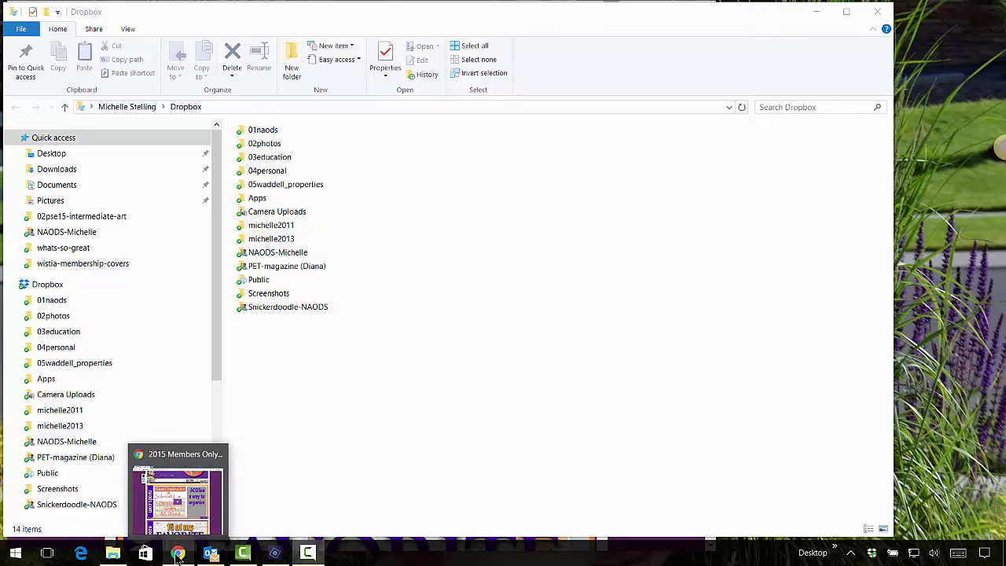
pyautogui.click(213, 521)
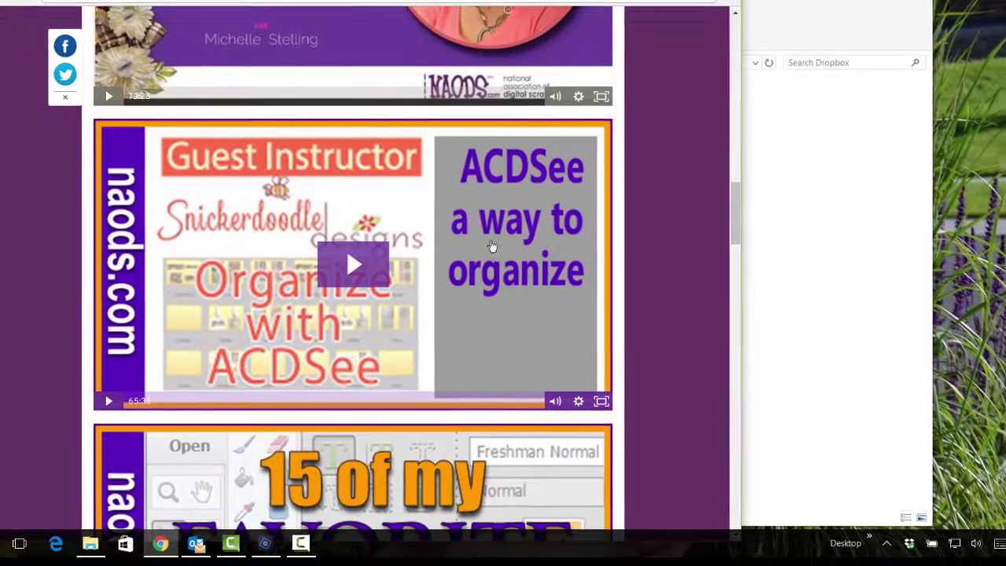
pyautogui.scroll(5, 651, 283)
pyautogui.scroll(10, 651, 284)
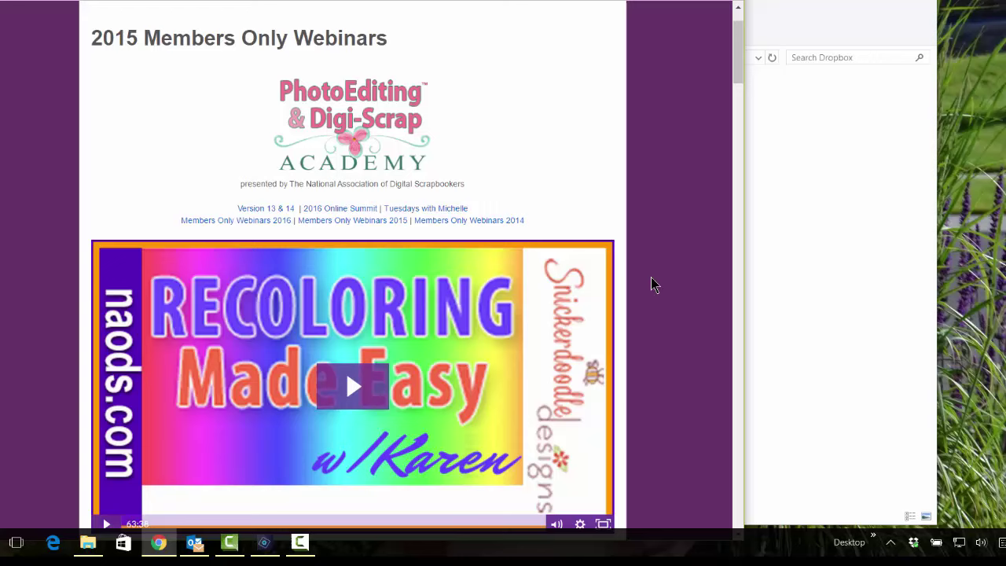
pyautogui.scroll(-5, 651, 285)
pyautogui.scroll(-10, 651, 284)
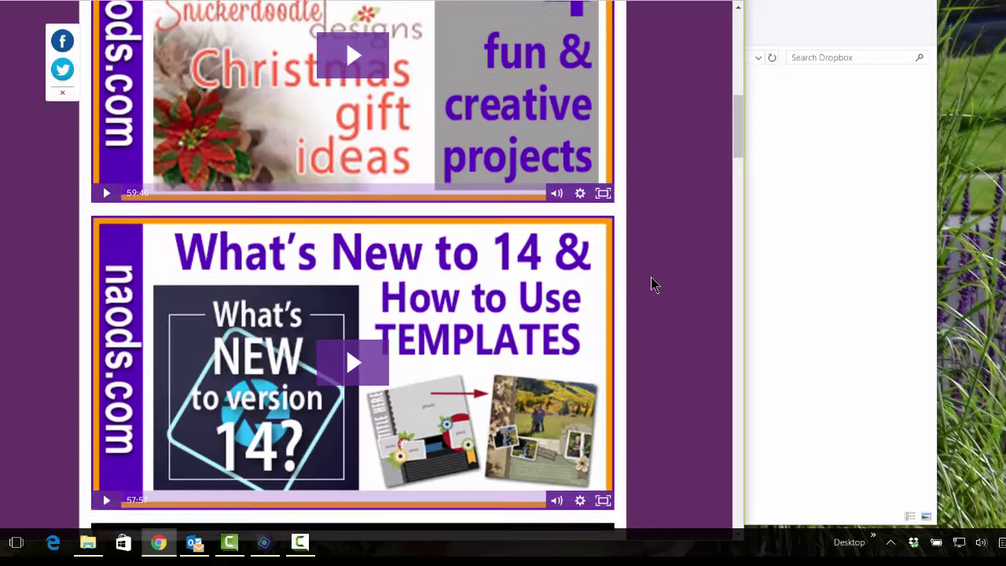
pyautogui.scroll(-3, 651, 285)
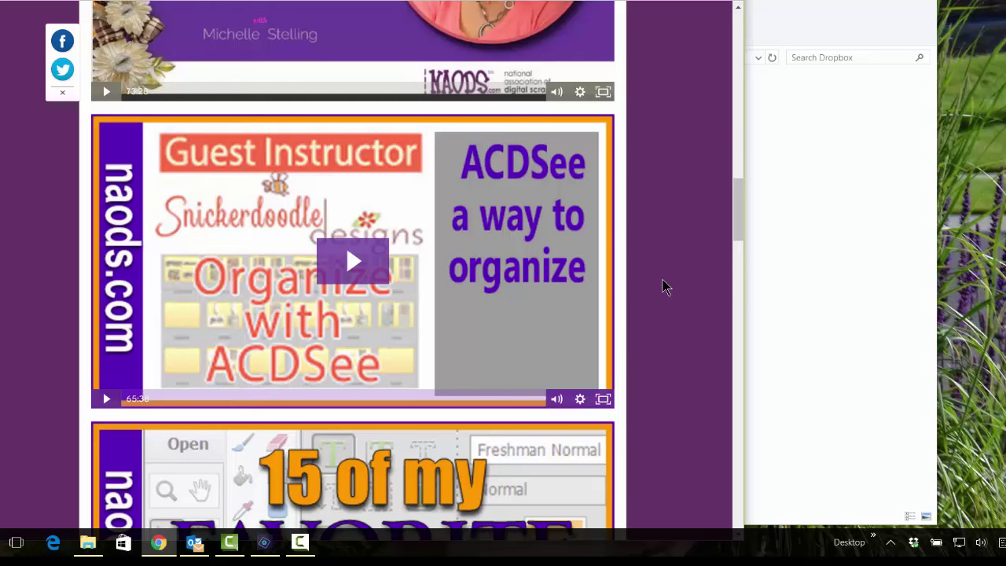
# - Arrange the Dropbox folder window beside the webinars page, then open the 02photos folder
pyautogui.click(783, 323)
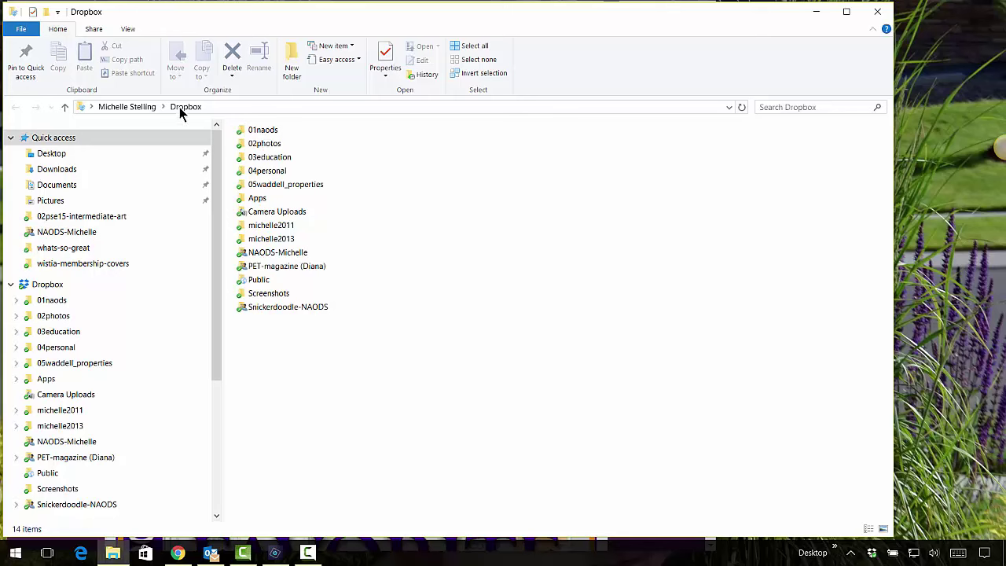
pyautogui.moveTo(235, 12); pyautogui.dragTo(621, 161)
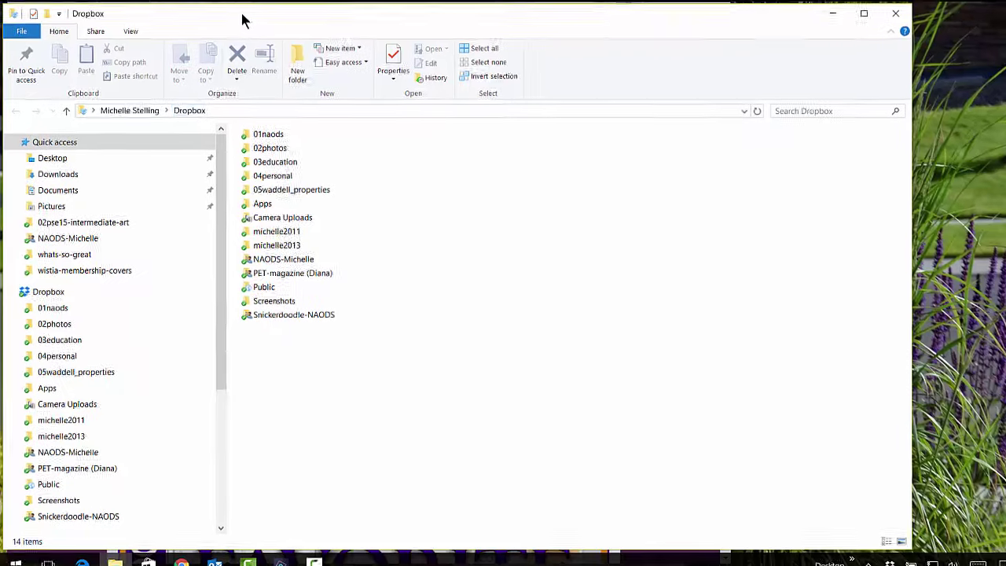
pyautogui.moveTo(677, 175); pyautogui.dragTo(368, 111)
pyautogui.moveTo(345, 36); pyautogui.dragTo(581, 68)
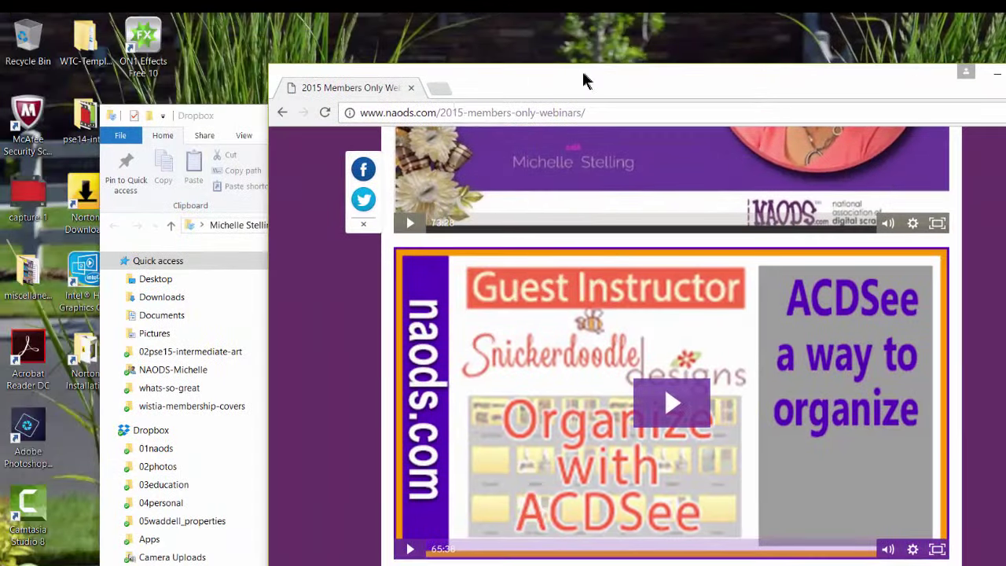
pyautogui.moveTo(236, 124); pyautogui.dragTo(382, 67)
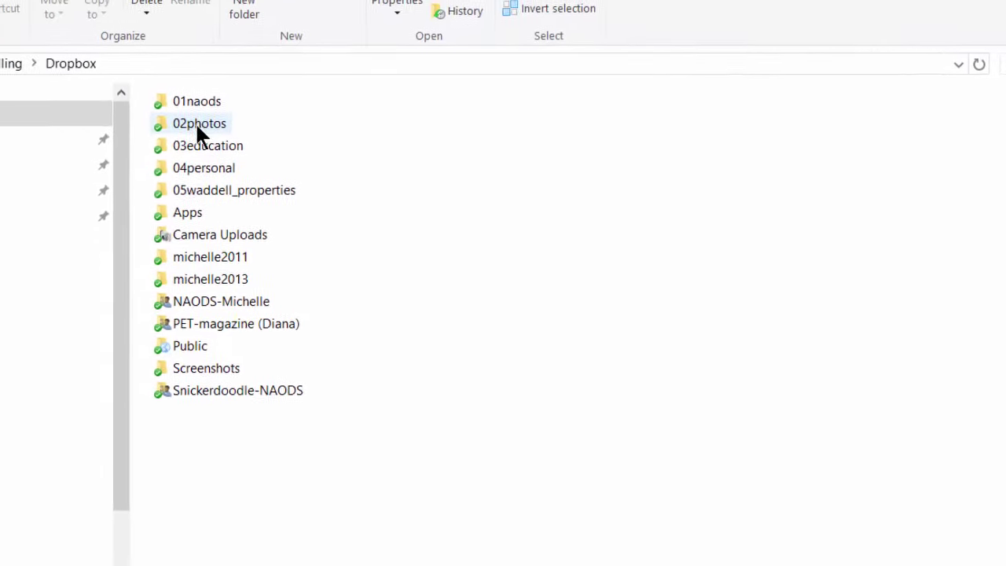
pyautogui.doubleClick(198, 126)
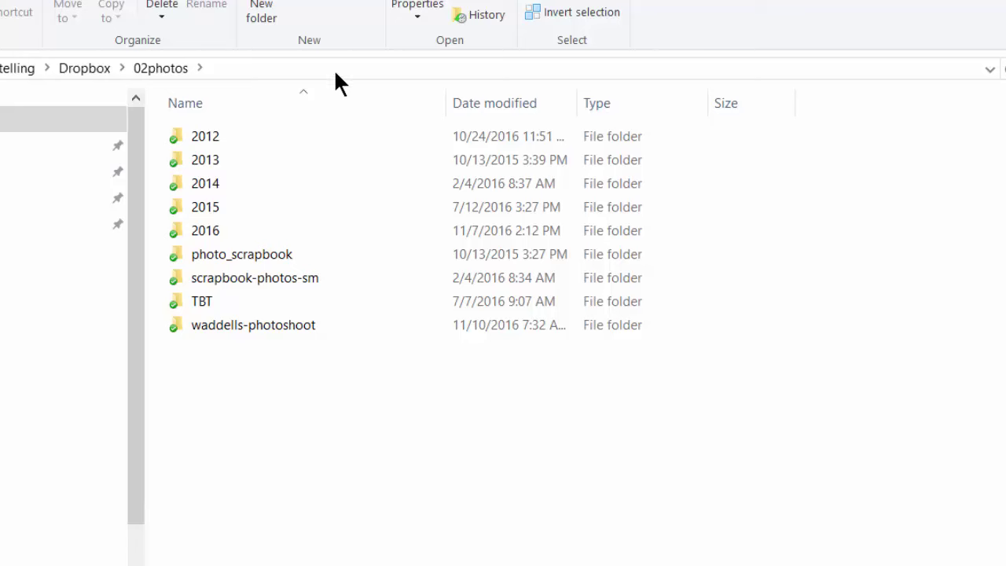
pyautogui.doubleClick(209, 132)
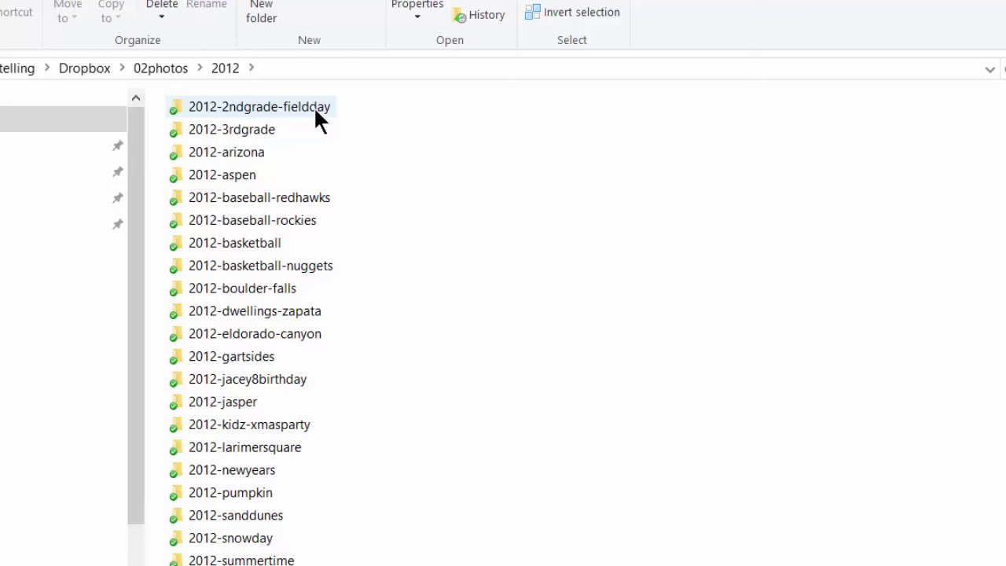
pyautogui.doubleClick(257, 128)
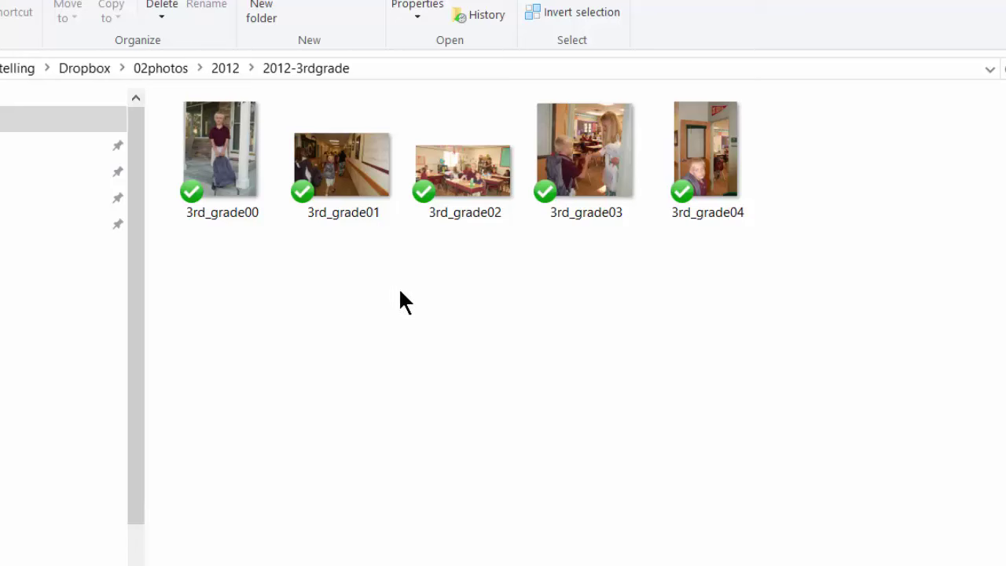
pyautogui.click(227, 67)
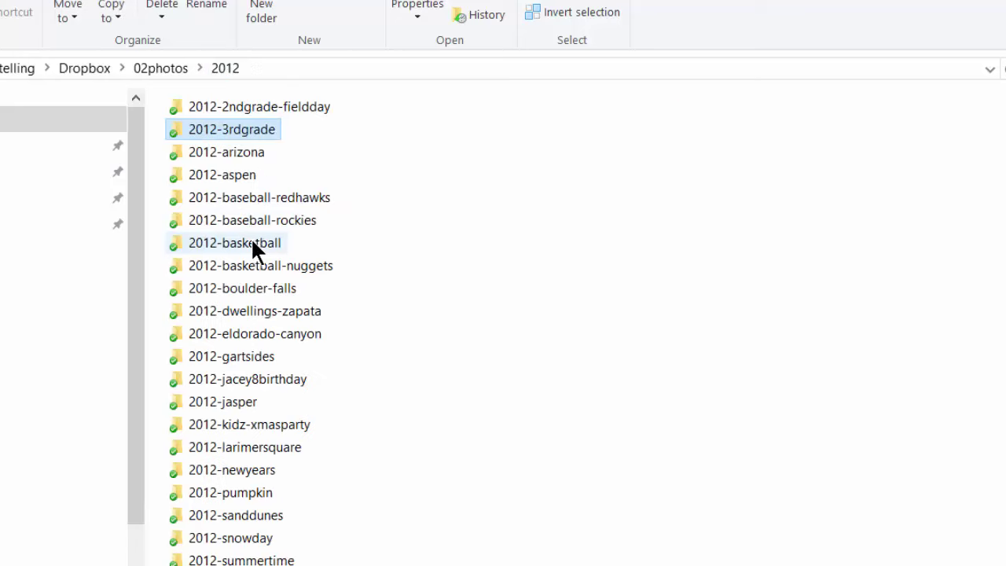
pyautogui.doubleClick(239, 155)
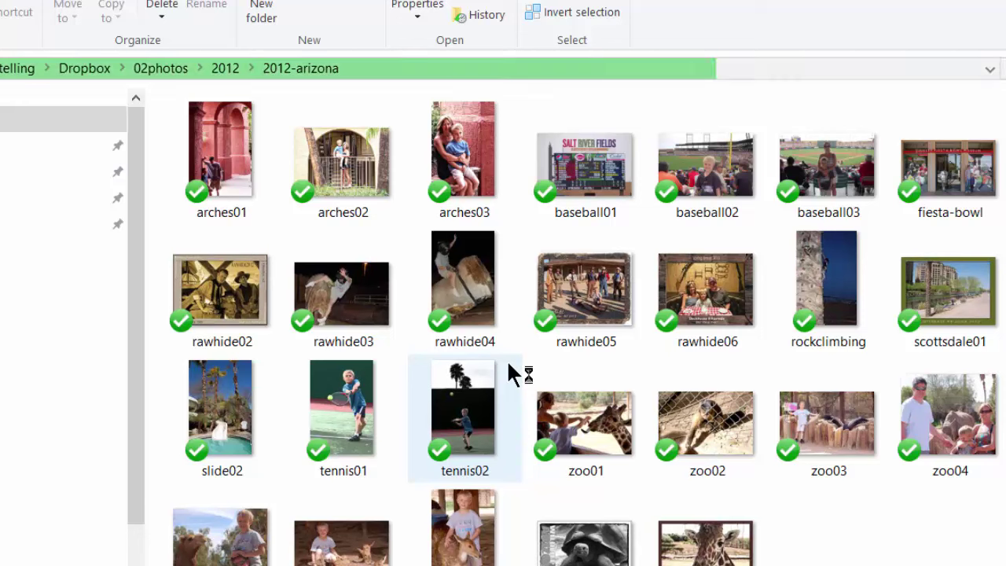
pyautogui.moveTo(509, 365)
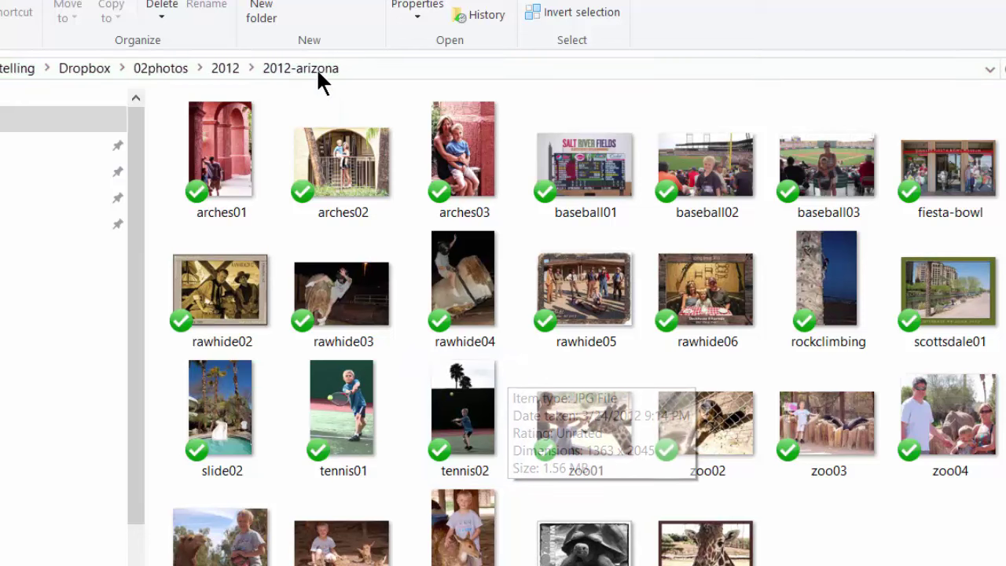
pyautogui.click(238, 67)
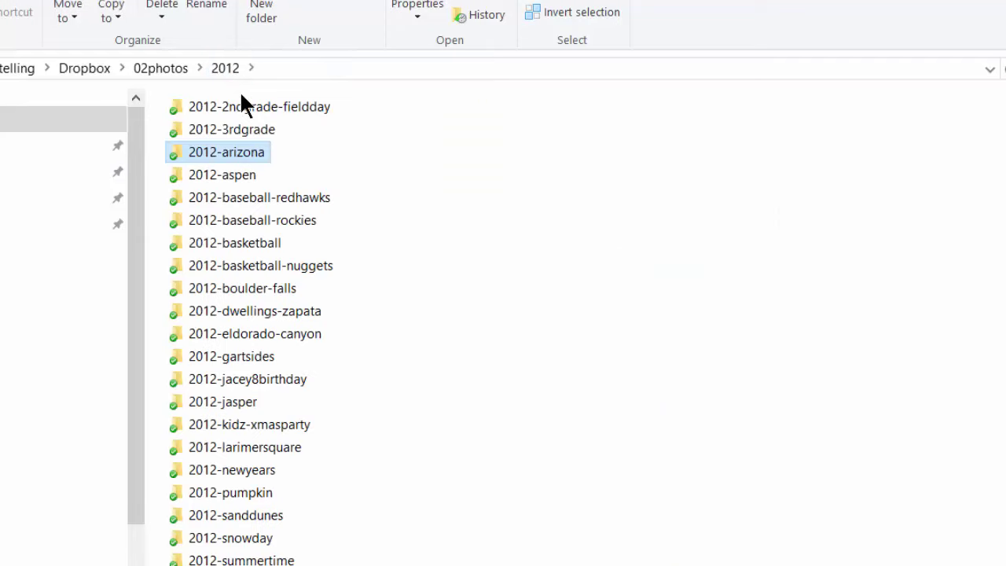
pyautogui.doubleClick(227, 174)
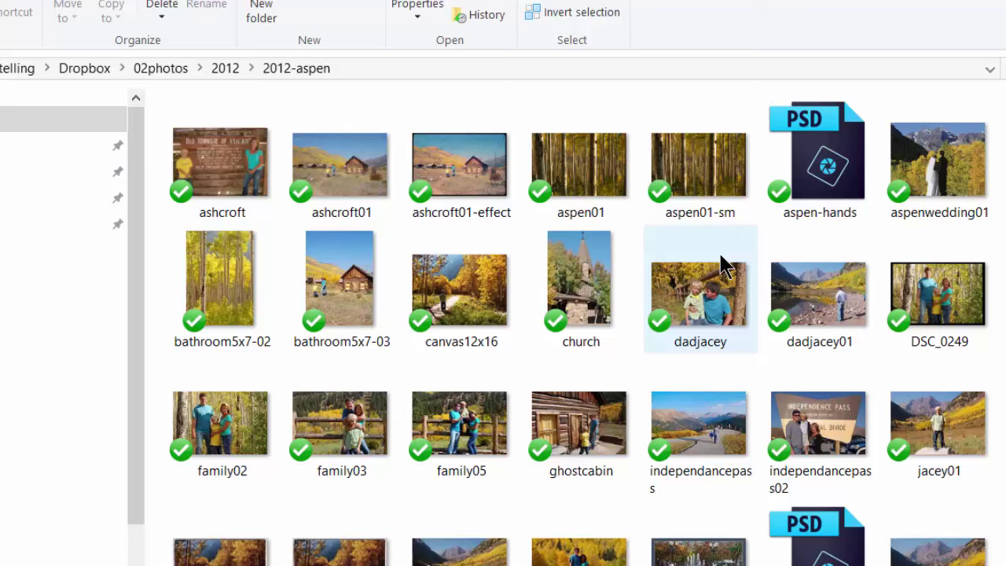
pyautogui.click(225, 68)
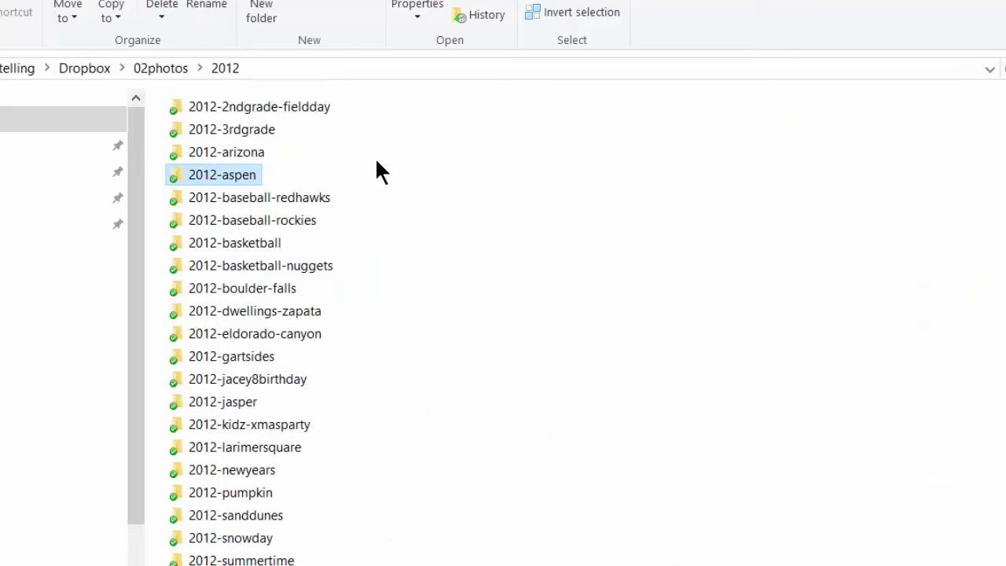
pyautogui.click(171, 69)
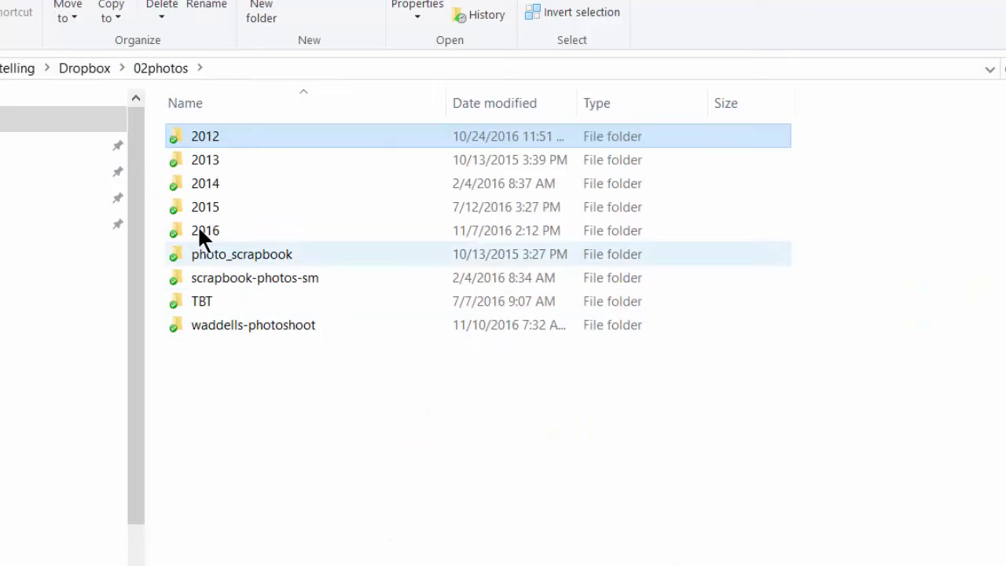
pyautogui.click(198, 228)
pyautogui.doubleClick(202, 228)
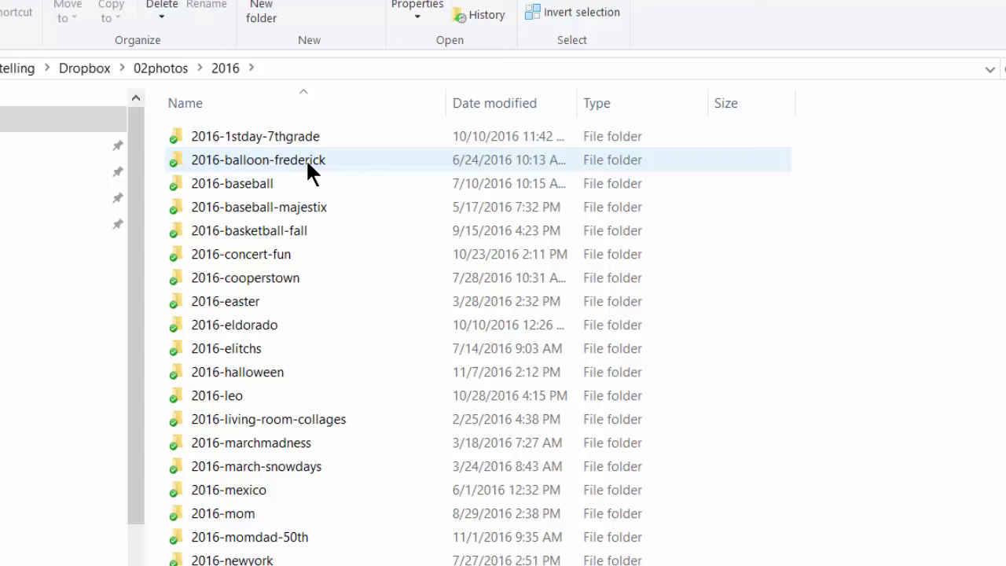
pyautogui.moveTo(311, 160)
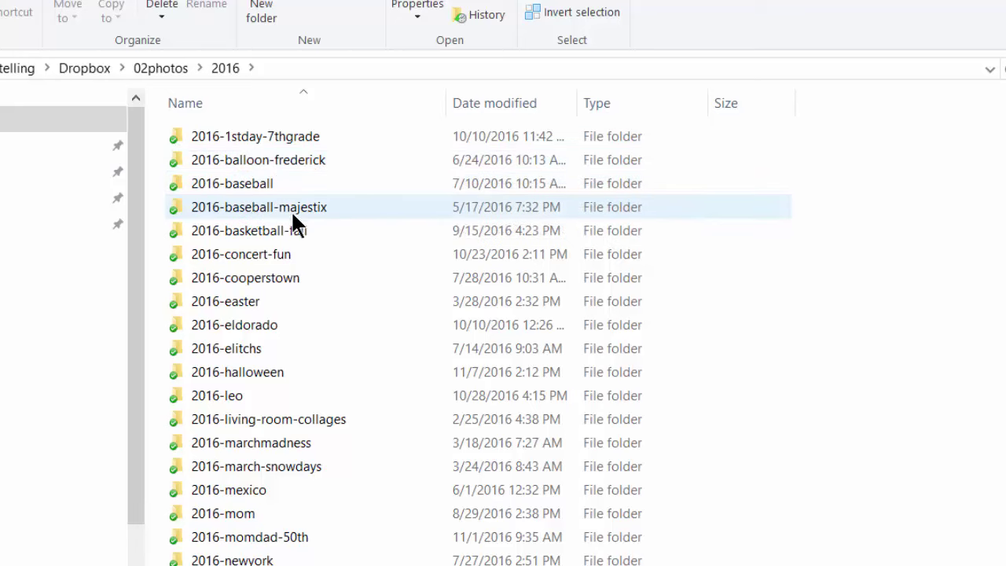
pyautogui.moveTo(301, 232)
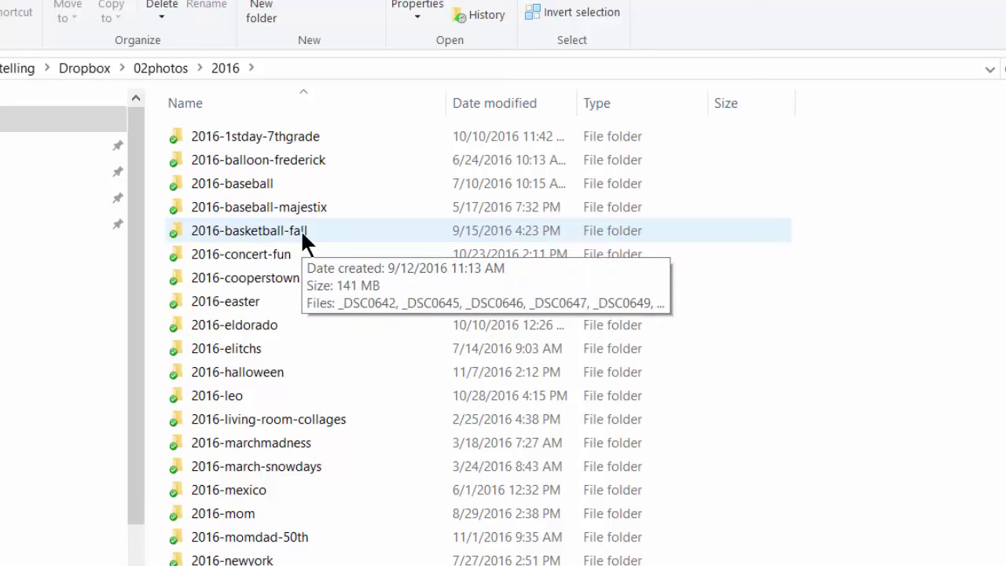
pyautogui.click(250, 253)
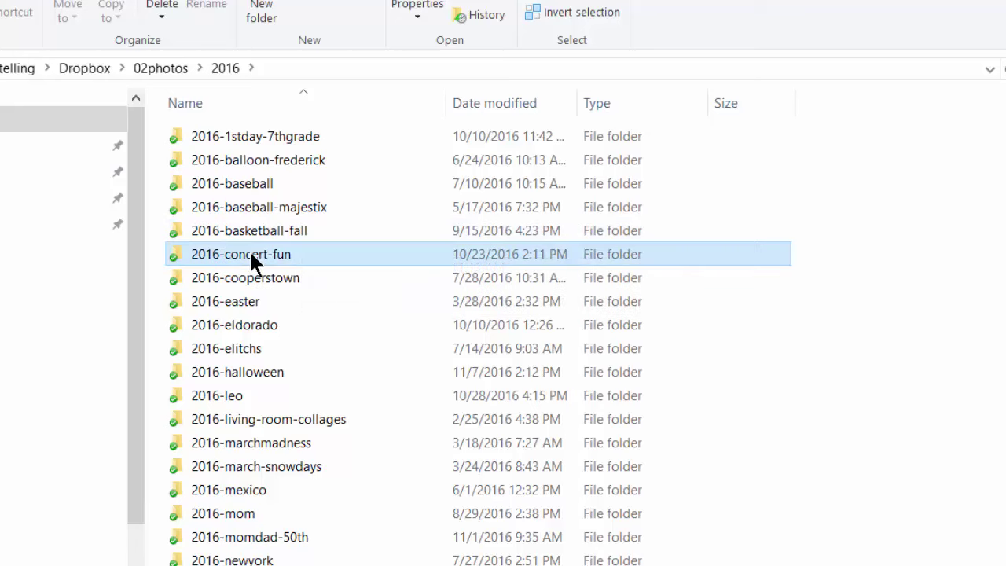
pyautogui.click(262, 279)
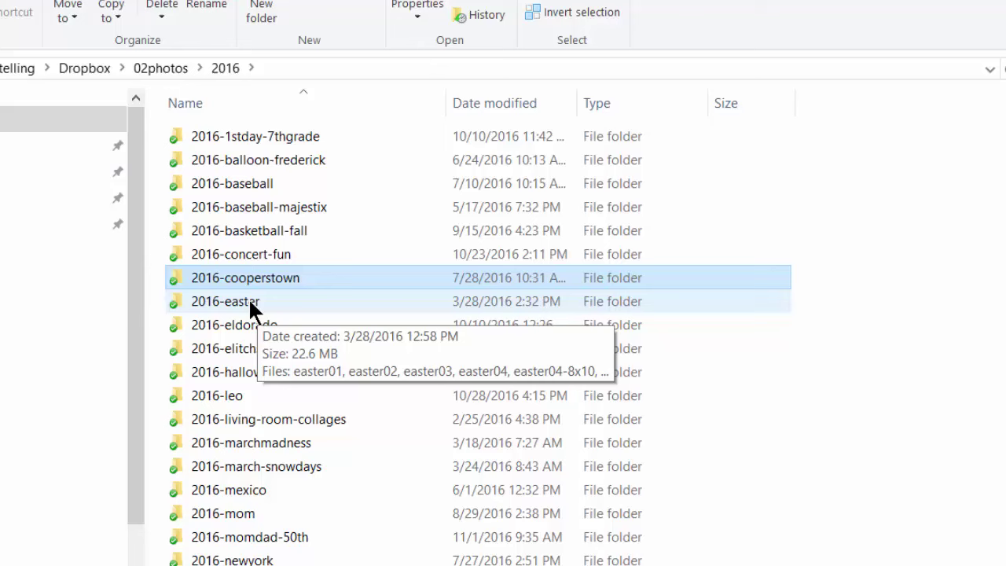
pyautogui.click(250, 301)
pyautogui.click(259, 323)
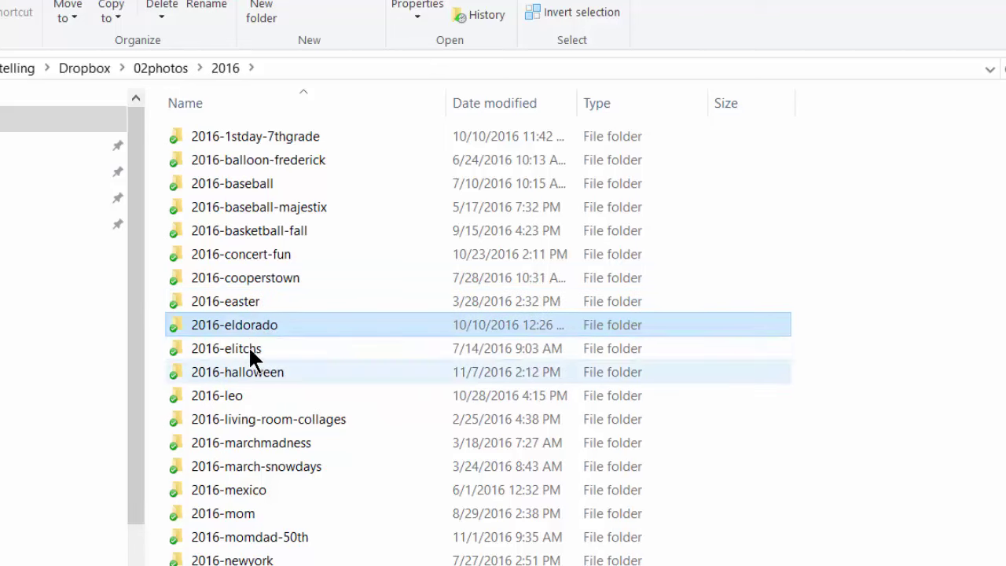
pyautogui.click(249, 349)
pyautogui.click(257, 374)
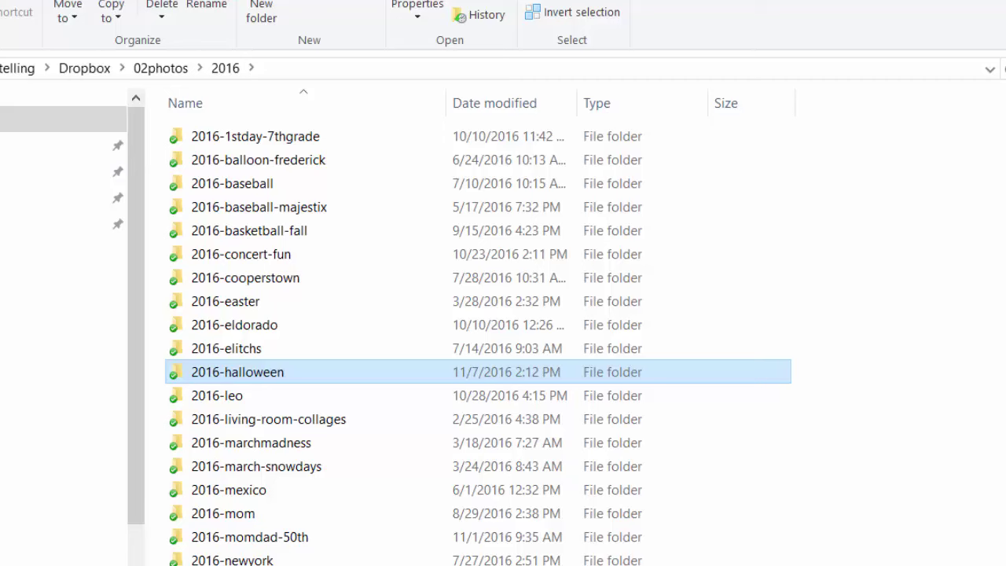
pyautogui.click(149, 65)
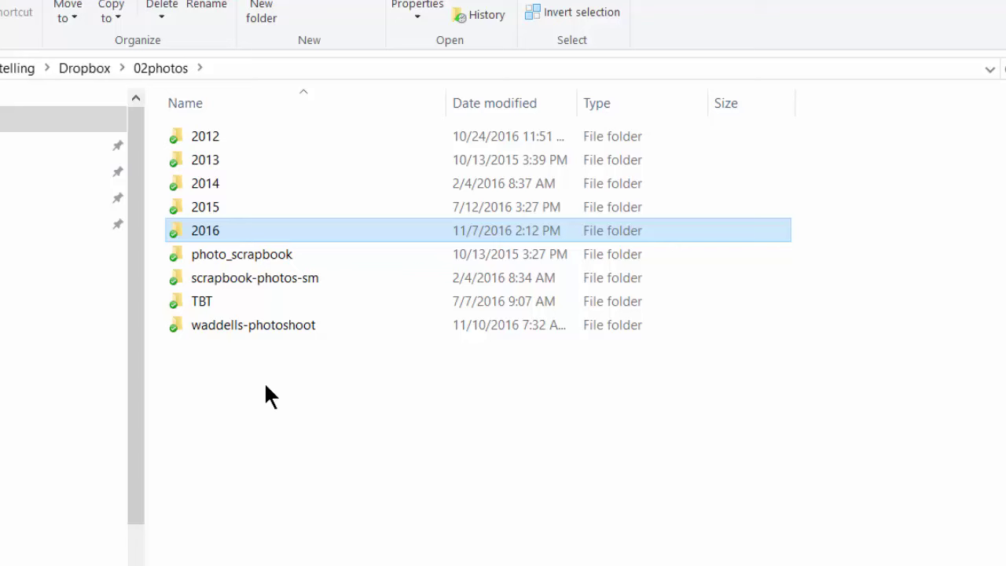
pyautogui.moveTo(214, 330)
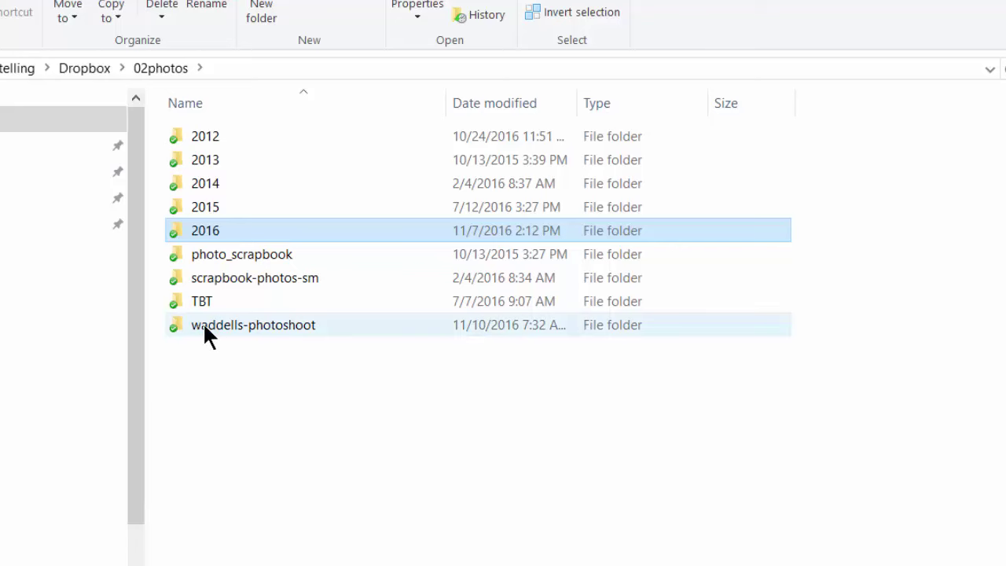
pyautogui.doubleClick(204, 325)
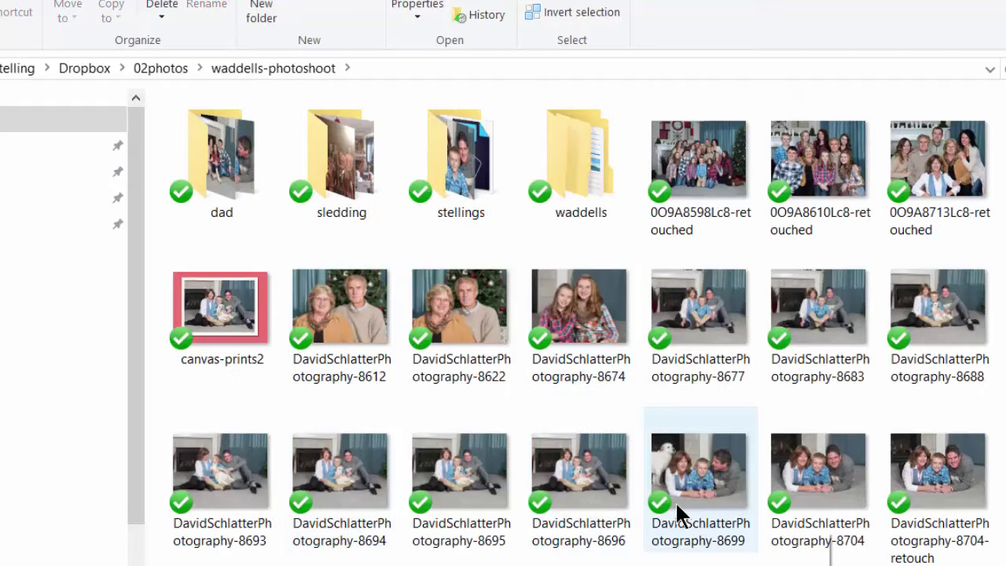
pyautogui.moveTo(674, 501)
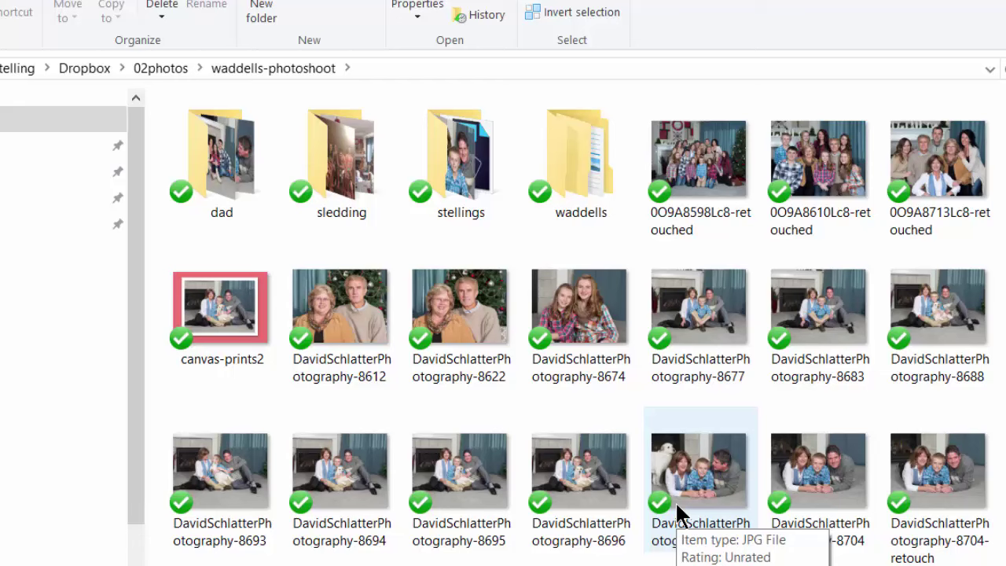
pyautogui.click(161, 68)
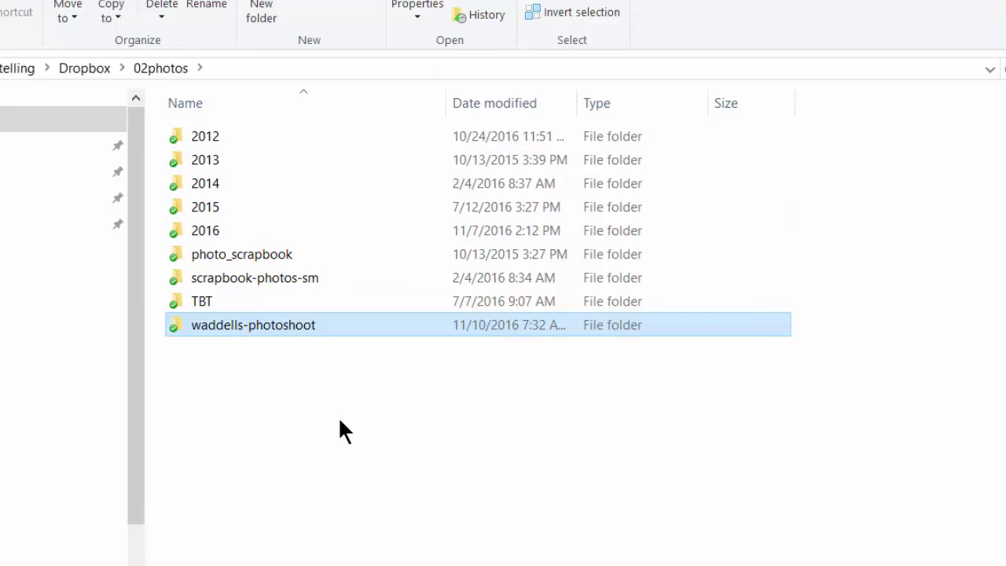
pyautogui.moveTo(232, 252)
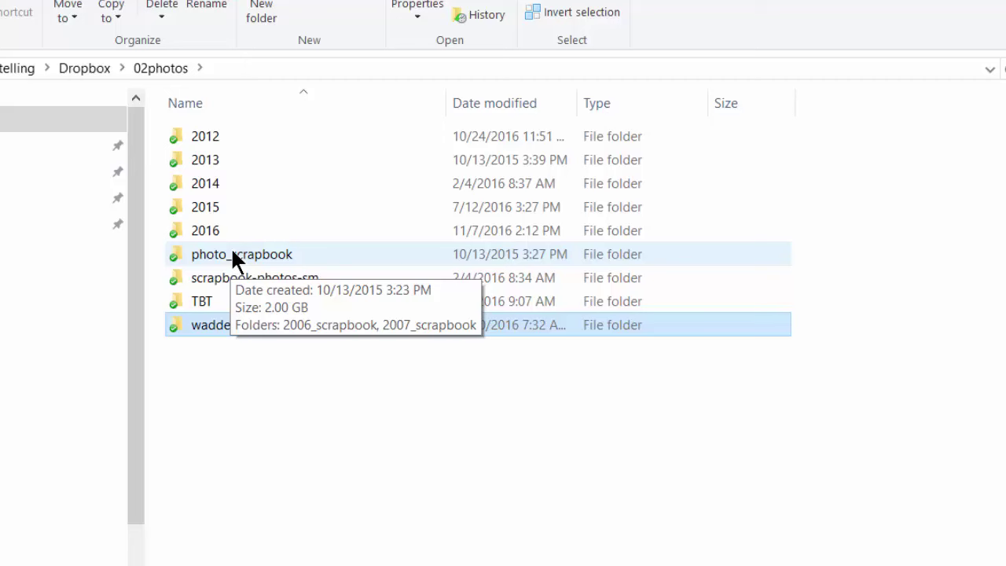